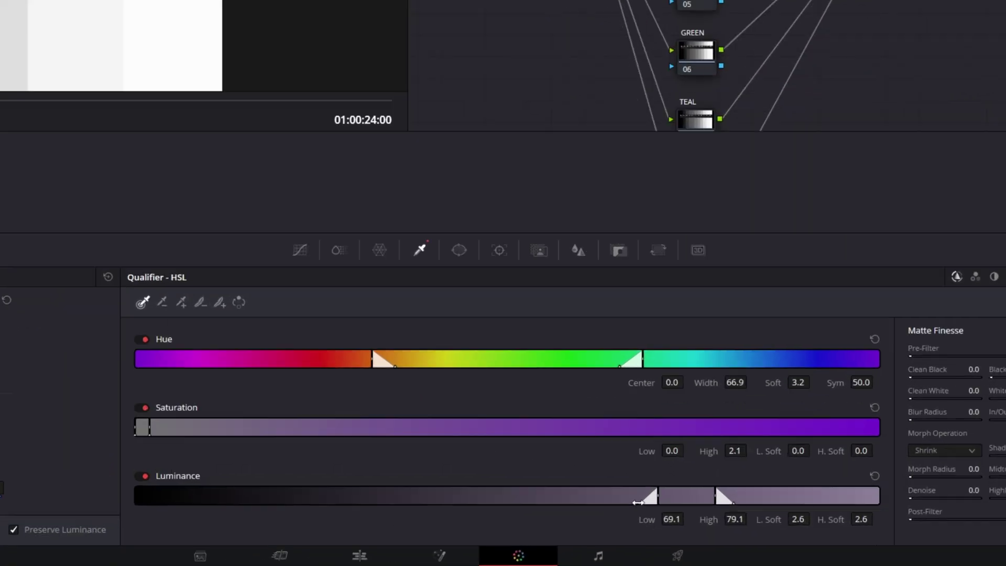
# Narrow the ORANGE node's luminance qualifier to 72.2–74.5 with zero softness to isolate the Near clip patch.
pyautogui.moveTo(637, 501); pyautogui.dragTo(747, 504)
pyautogui.moveTo(685, 488); pyautogui.dragTo(712, 489)
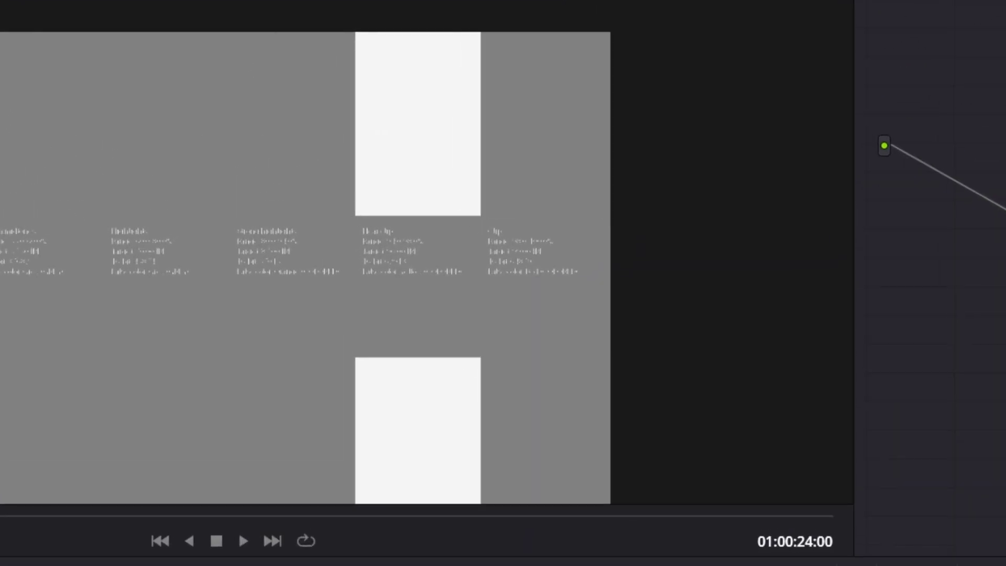
pyautogui.scroll(-3, 474, 275)
pyautogui.moveTo(509, 278); pyautogui.dragTo(549, 140)
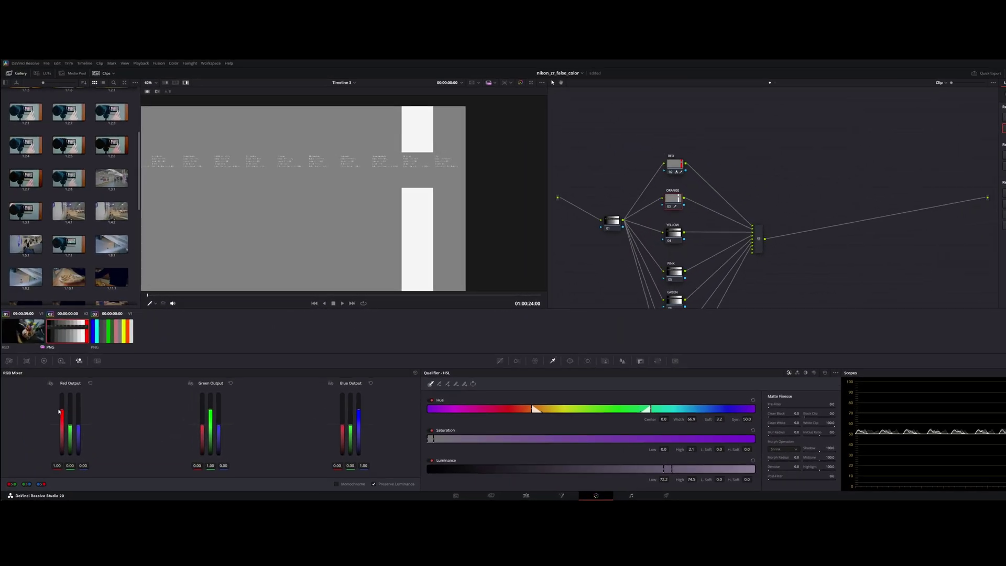
# Tint the isolated Near clip patch by raising Red Output to about 1.99, 1.99 and 2.00 and lowering Blue Output's red and green.
pyautogui.moveTo(62, 410); pyautogui.dragTo(78, 392)
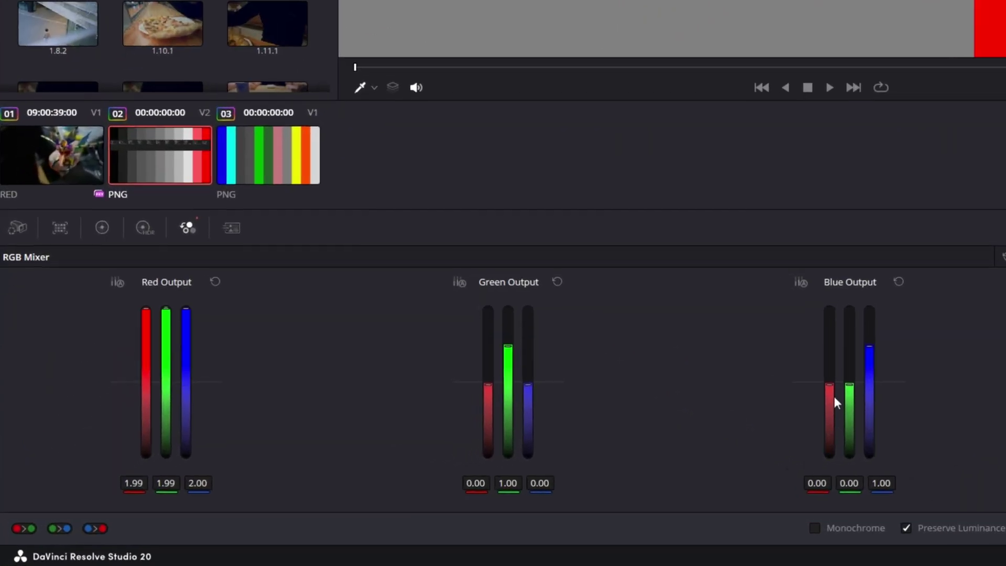
pyautogui.moveTo(834, 405); pyautogui.dragTo(832, 455)
pyautogui.moveTo(849, 383); pyautogui.dragTo(849, 456)
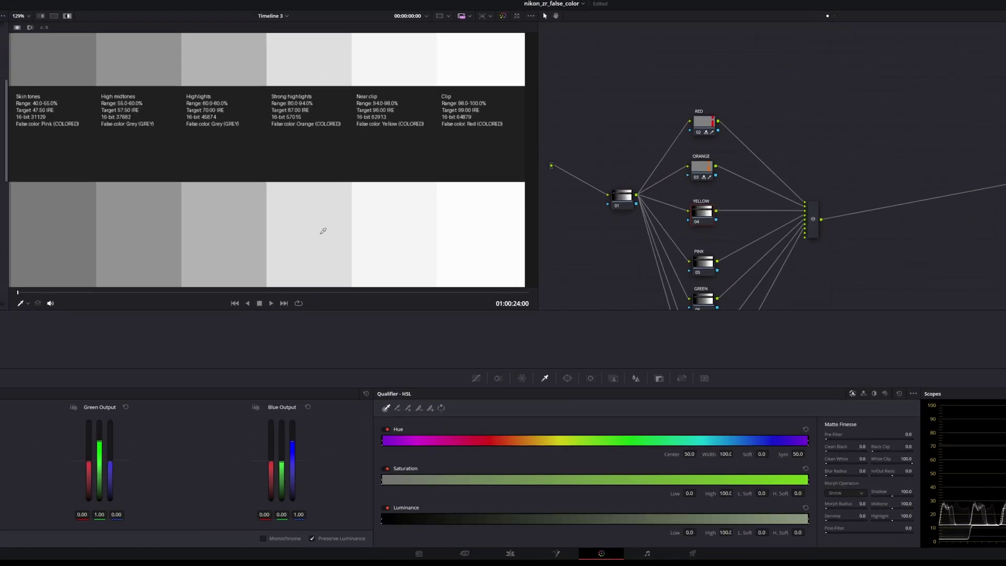
# Isolate the Strong highlights patch on the YELLOW node with luminance 69.4–73.4, and lower Blue Output to about -1.87, -1.85 and -2.26.
pyautogui.click(323, 231)
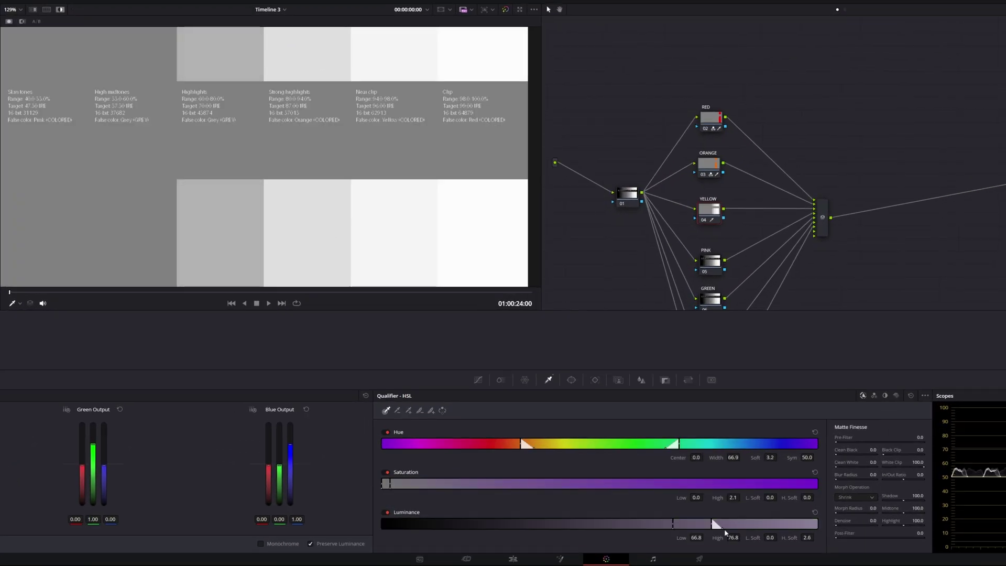
pyautogui.moveTo(715, 524); pyautogui.dragTo(685, 525)
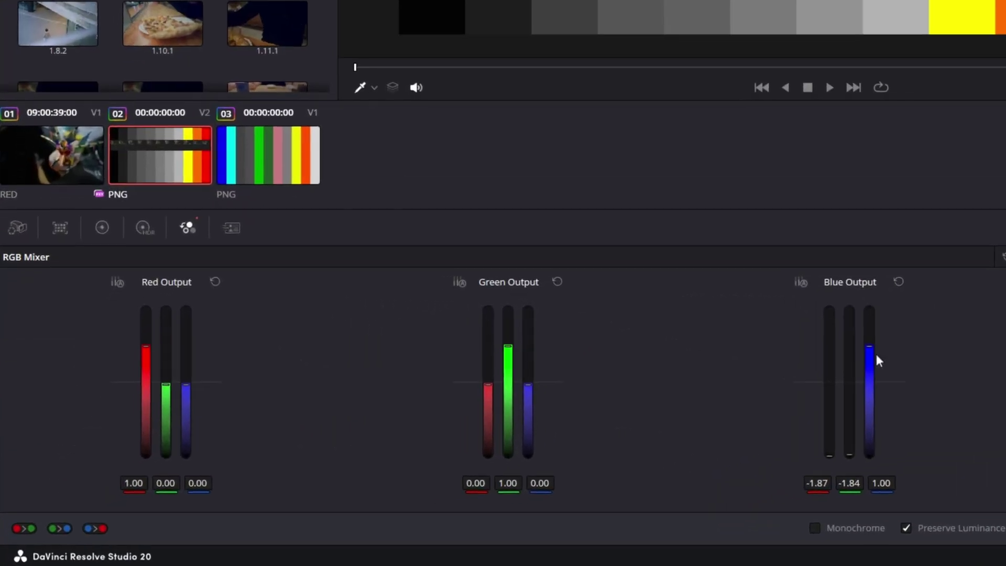
pyautogui.moveTo(574, 430); pyautogui.dragTo(574, 495)
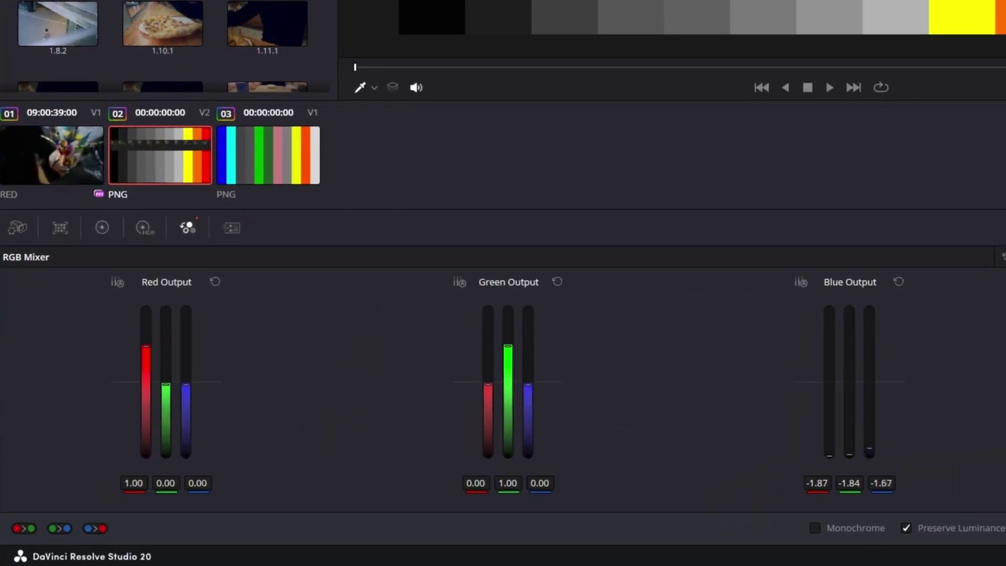
pyautogui.moveTo(869, 461); pyautogui.dragTo(869, 472)
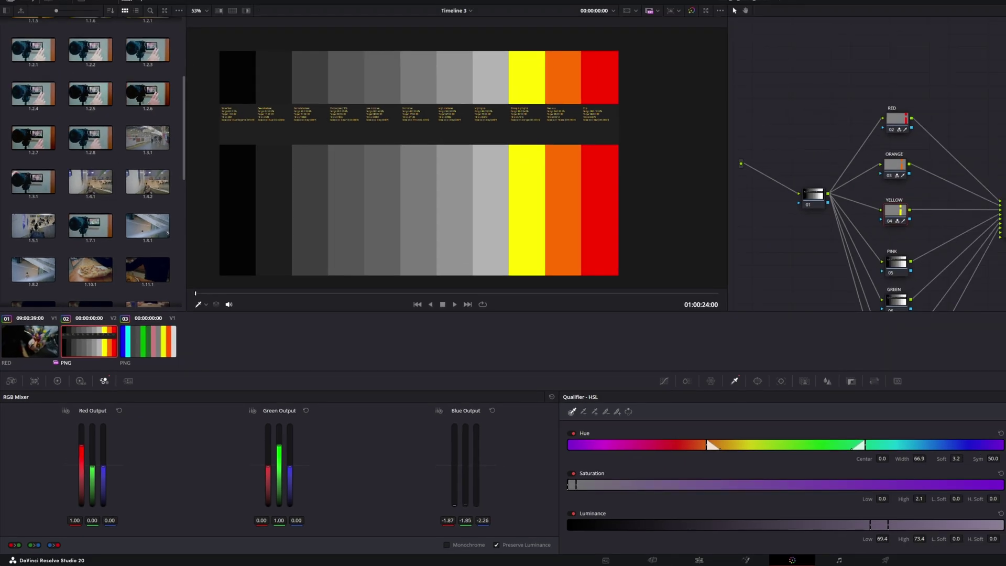
pyautogui.moveTo(452, 498); pyautogui.dragTo(452, 502)
# Sample the Skin tones patch with the qualifier on the PINK node and inspect the selection in highlight mode.
pyautogui.scroll(5, 498, 108)
pyautogui.moveTo(469, 104); pyautogui.dragTo(561, 157)
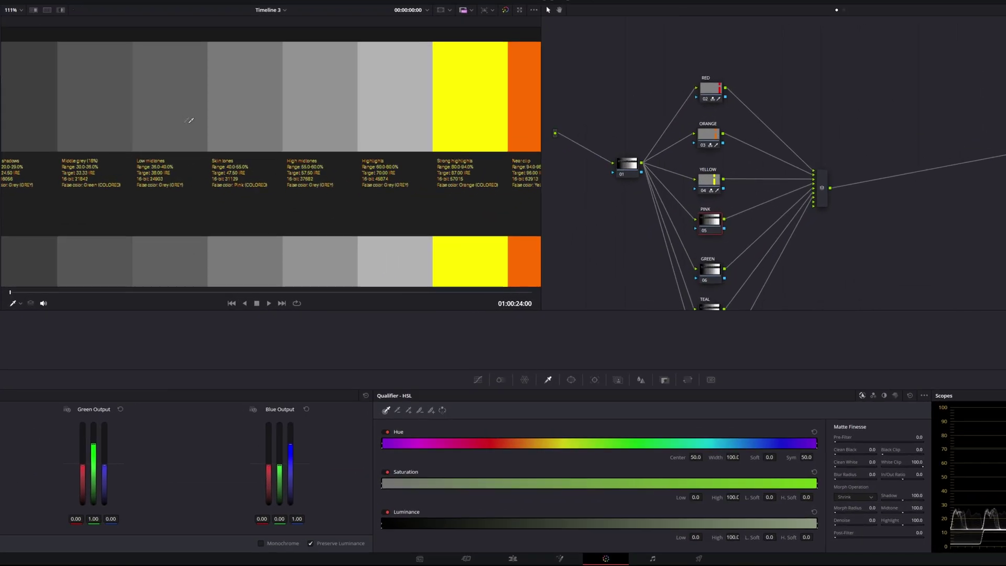
pyautogui.scroll(-3, 262, 124)
pyautogui.click(260, 124)
pyautogui.hotkey('shift', 'h')
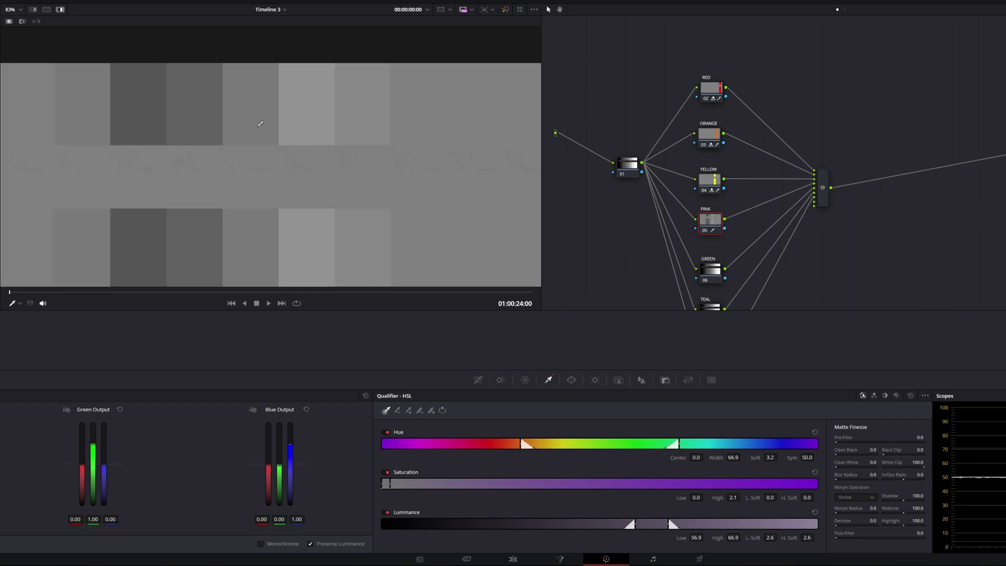
pyautogui.scroll(3, 402, 127)
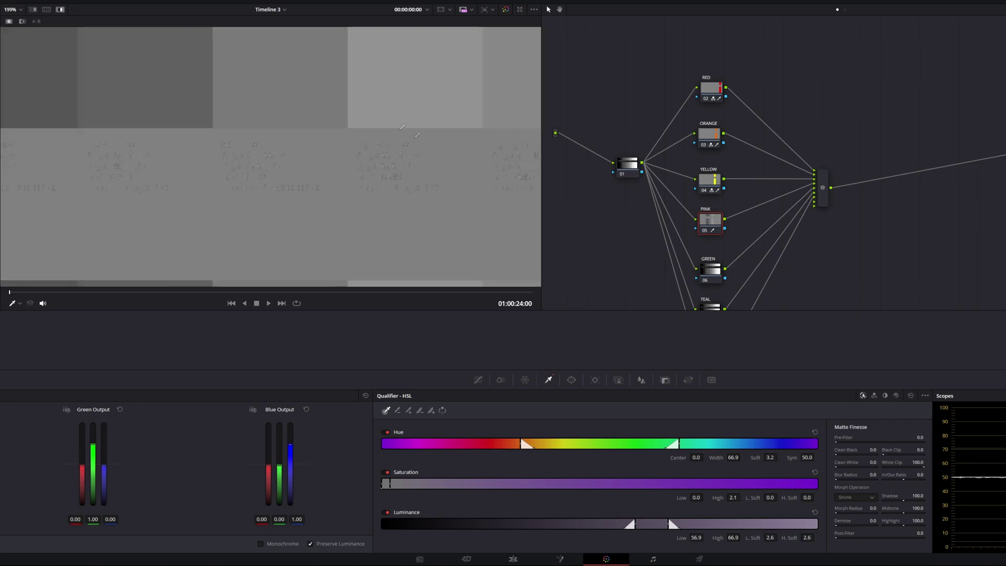
pyautogui.scroll(-1, 372, 128)
pyautogui.click(372, 129)
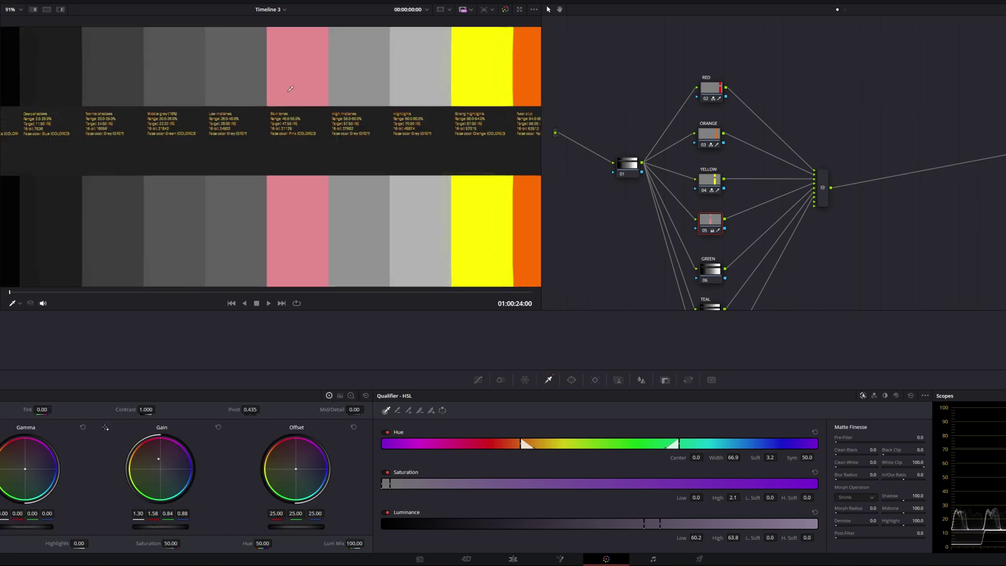
# Grab a still of the fully colored false color chart.
pyautogui.scroll(-2, 311, 88)
pyautogui.scroll(4, 297, 82)
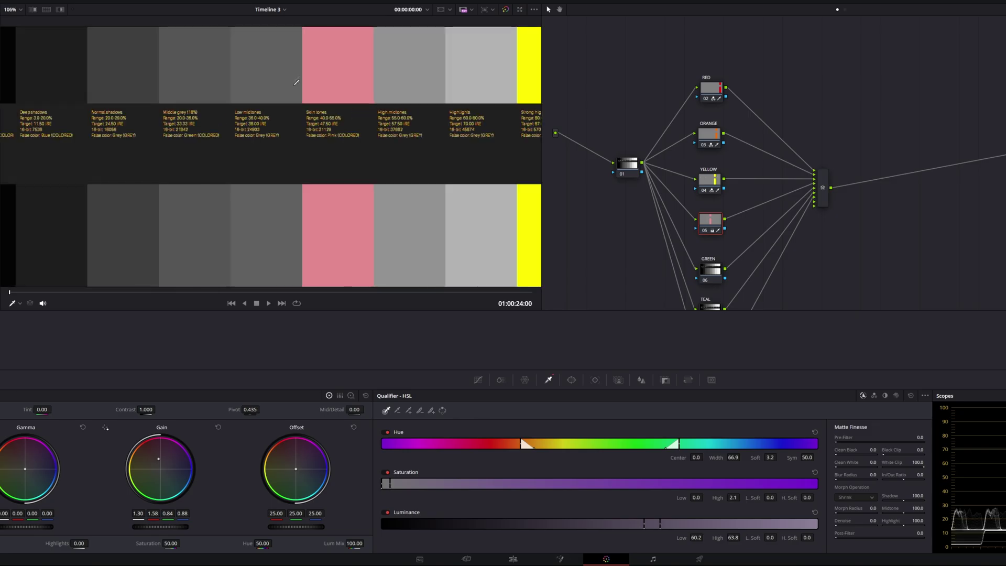
pyautogui.moveTo(197, 59); pyautogui.dragTo(305, 85)
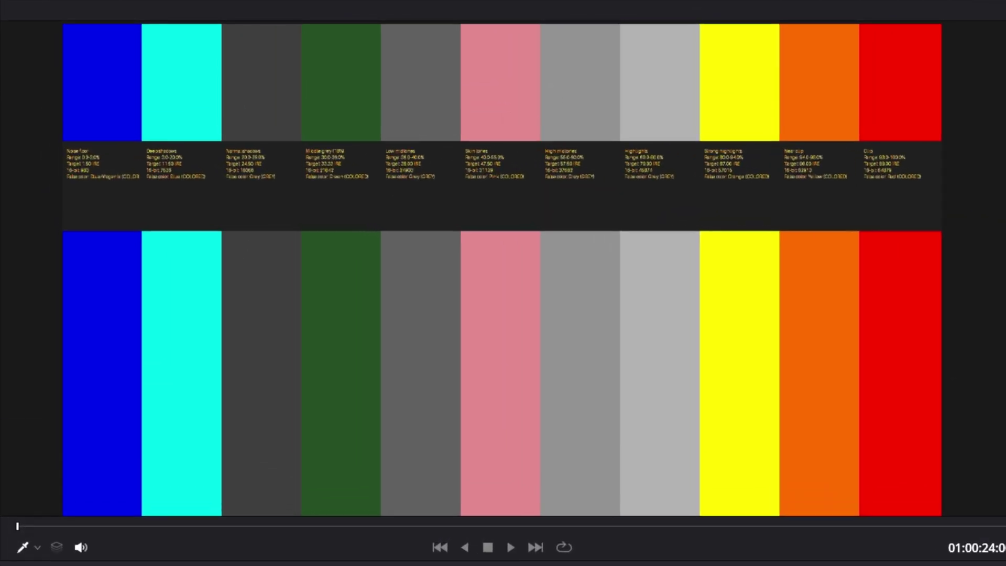
pyautogui.scroll(-3, 618, 287)
pyautogui.rightClick(596, 287)
pyautogui.click(704, 299)
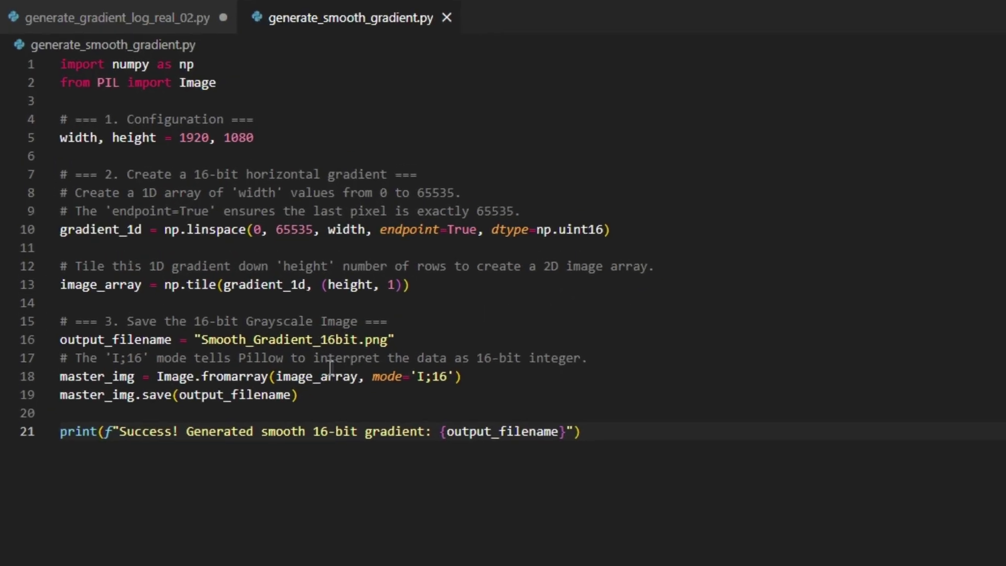
# Switch to the generate_smooth_gradient.py script in the code editor and run it with Python in the terminal.
pyautogui.moveTo(755, 214); pyautogui.dragTo(609, 109)
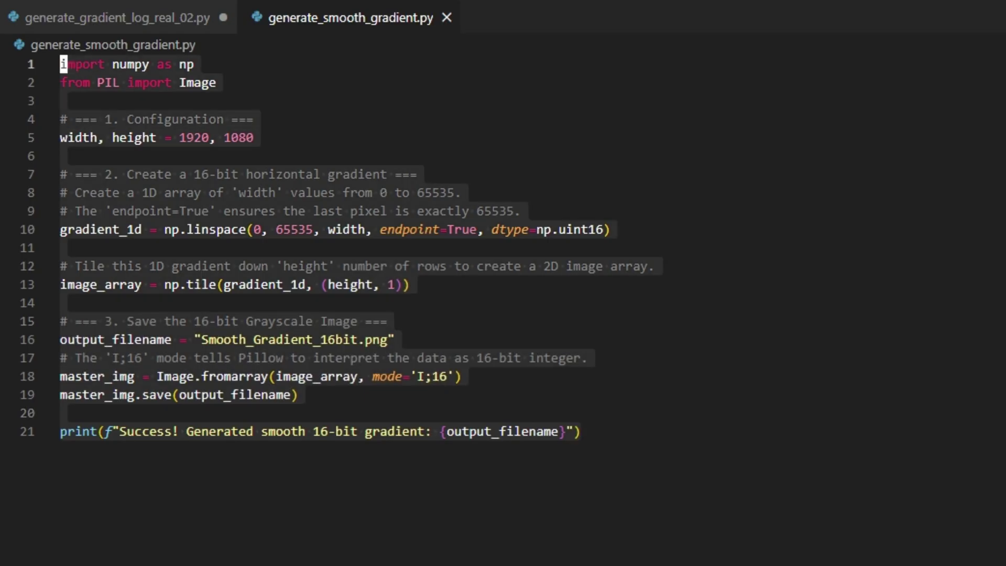
pyautogui.click(246, 229)
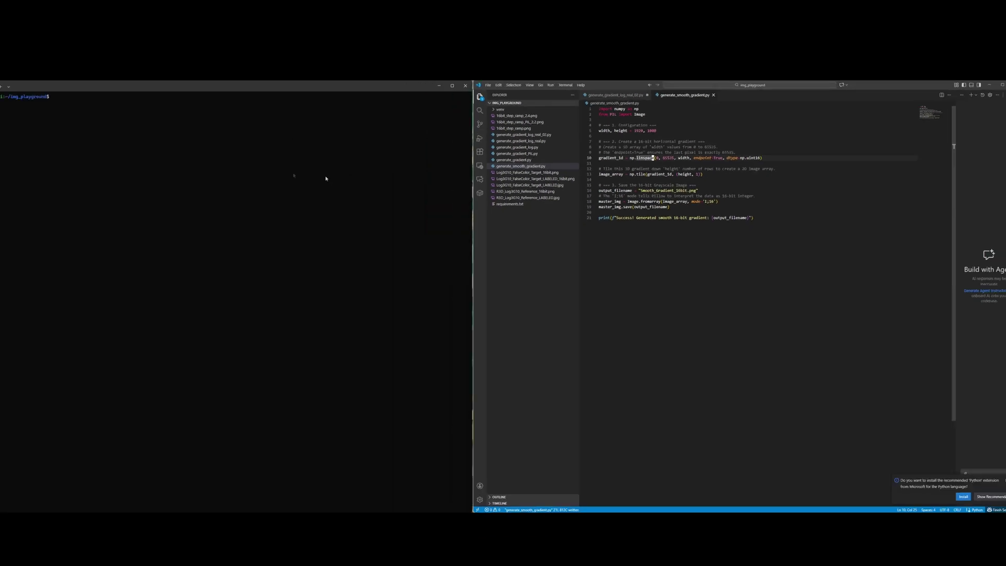
pyautogui.click(326, 178)
pyautogui.write('python generate_smooth_gradient.py')
pyautogui.press('Return')
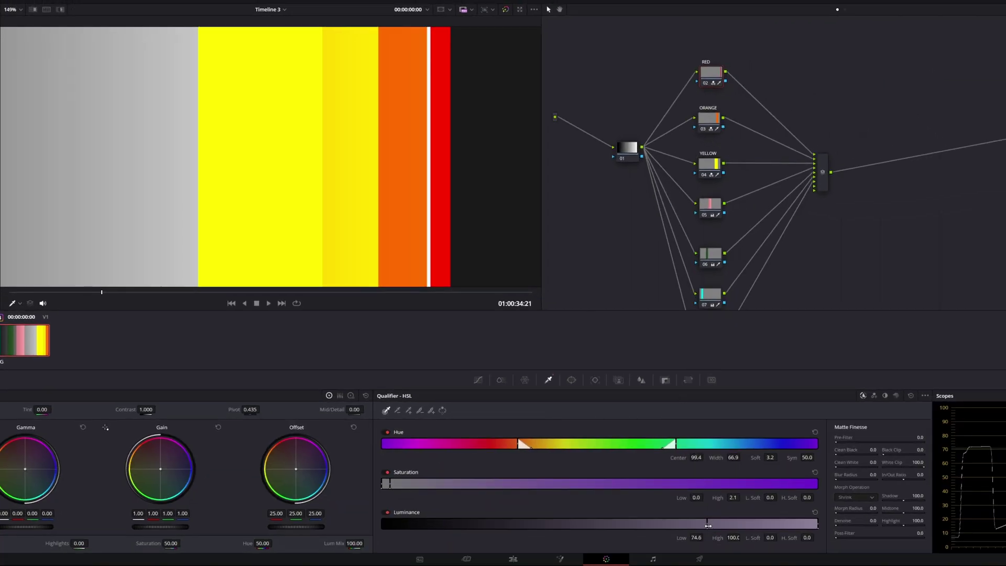
# Close the white gap between the orange and red gradient bands by adjusting the RED node's lower luminance limit, and select the ORANGE node.
pyautogui.moveTo(707, 525); pyautogui.dragTo(707, 525)
pyautogui.scroll(-3, 343, 85)
pyautogui.click(712, 123)
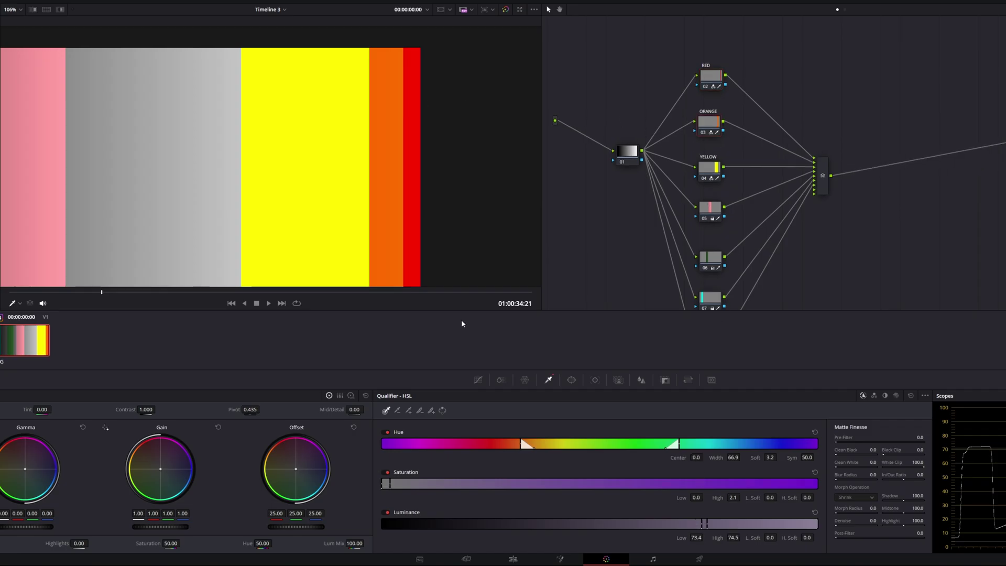
# Set the YELLOW node's upper luminance limit to 72.2 and check the band transitions across the gradient.
pyautogui.click(709, 167)
pyautogui.moveTo(705, 524); pyautogui.dragTo(698, 525)
pyautogui.scroll(-5, 310, 139)
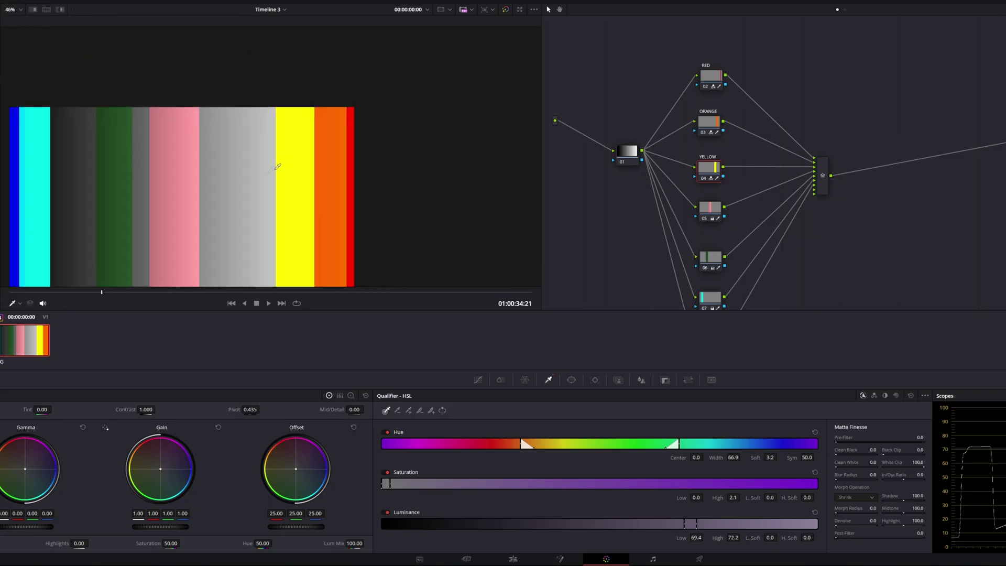
pyautogui.scroll(1, 300, 81)
pyautogui.moveTo(310, 159); pyautogui.dragTo(348, 170)
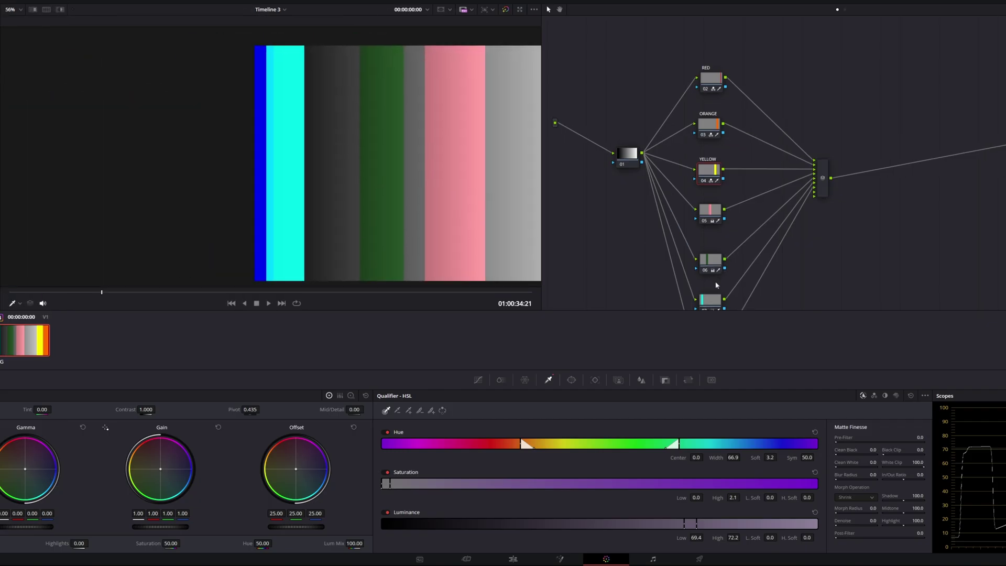
# Rearrange the DARK_GREEN and GREEN nodes above TEAL in the node graph.
pyautogui.moveTo(669, 272); pyautogui.dragTo(659, 257)
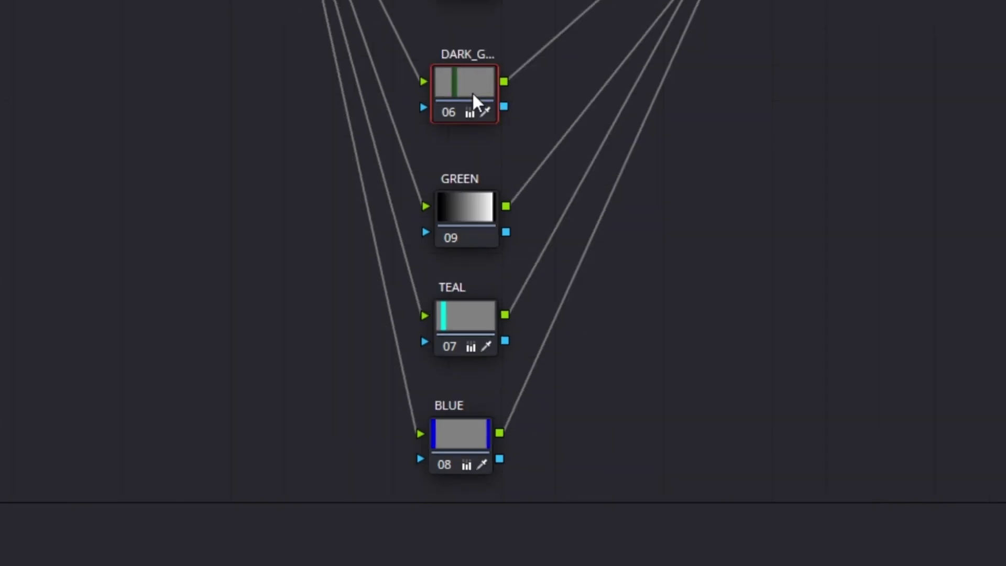
pyautogui.moveTo(473, 93); pyautogui.dragTo(453, 45)
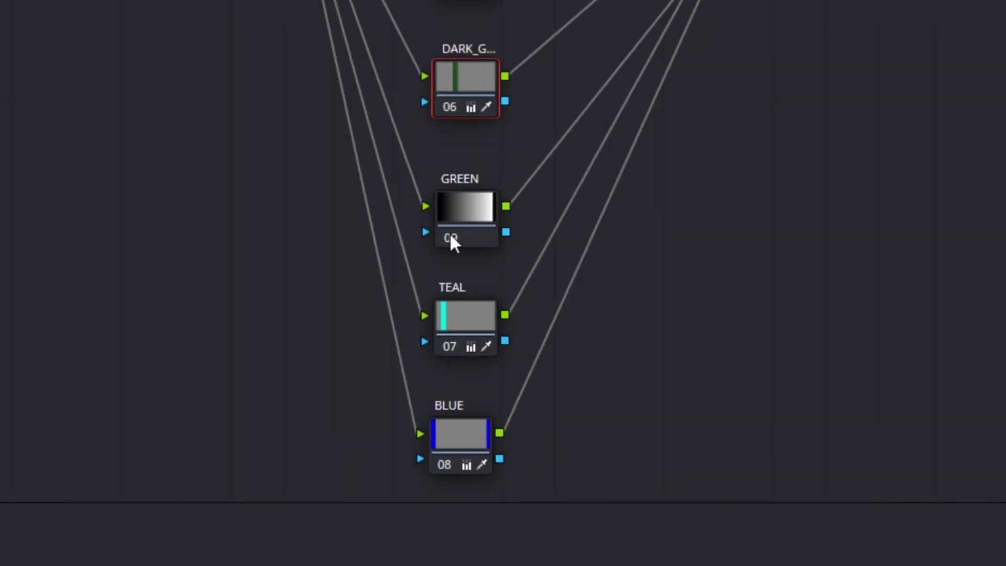
pyautogui.moveTo(449, 232); pyautogui.dragTo(462, 204)
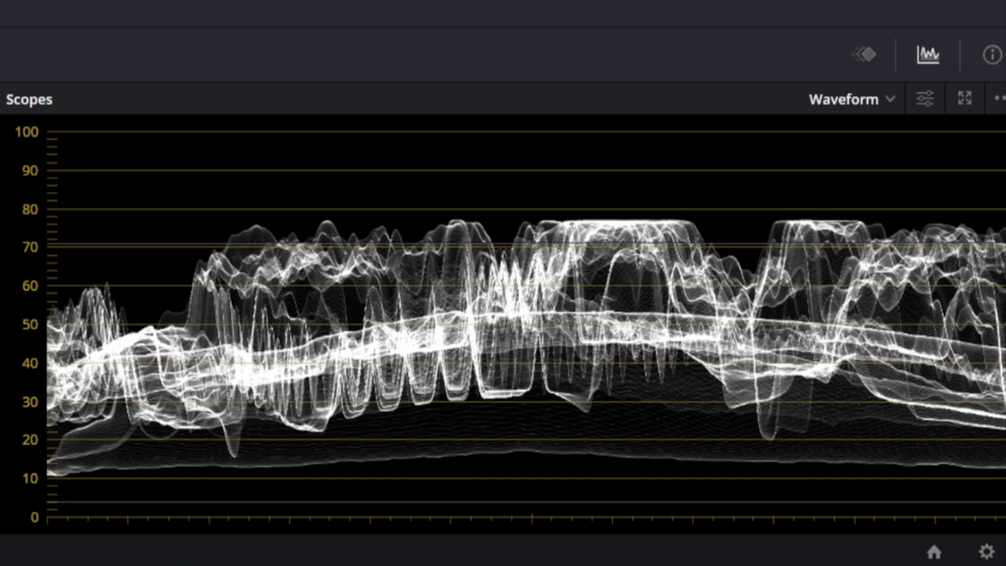
# Toggle the single node on the RED store shelf clip to compare its waveform.
pyautogui.hotkey('ctrl', 'd')
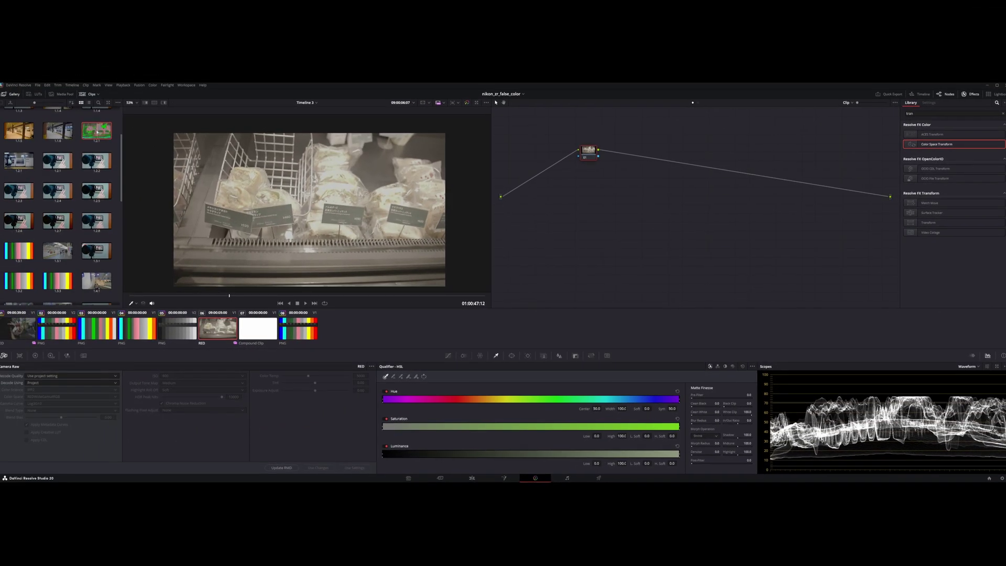
pyautogui.moveTo(125, 93)
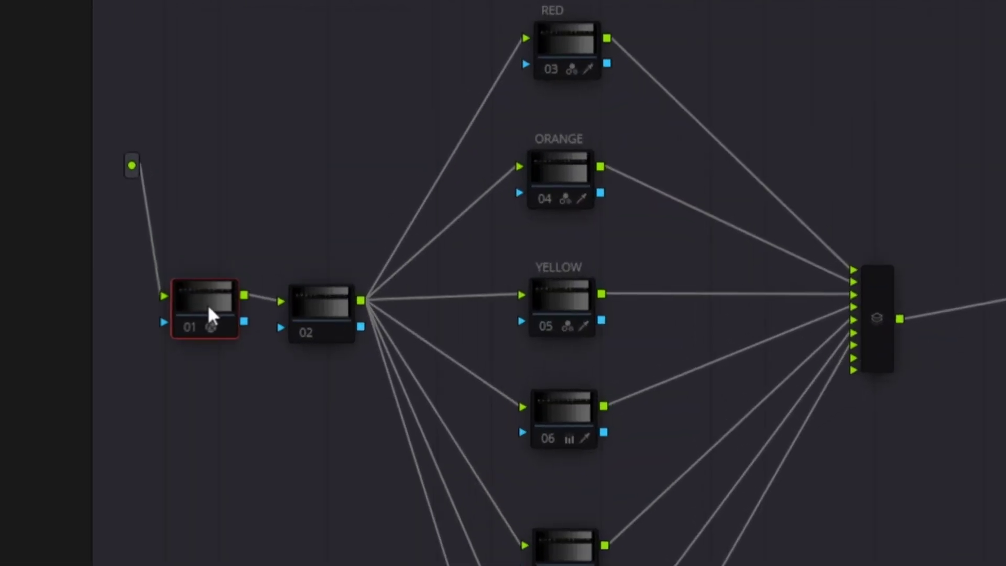
# Enable effect node 01 ahead of the parallel color nodes on the chart clip and keep it selected.
pyautogui.moveTo(209, 307); pyautogui.dragTo(207, 306)
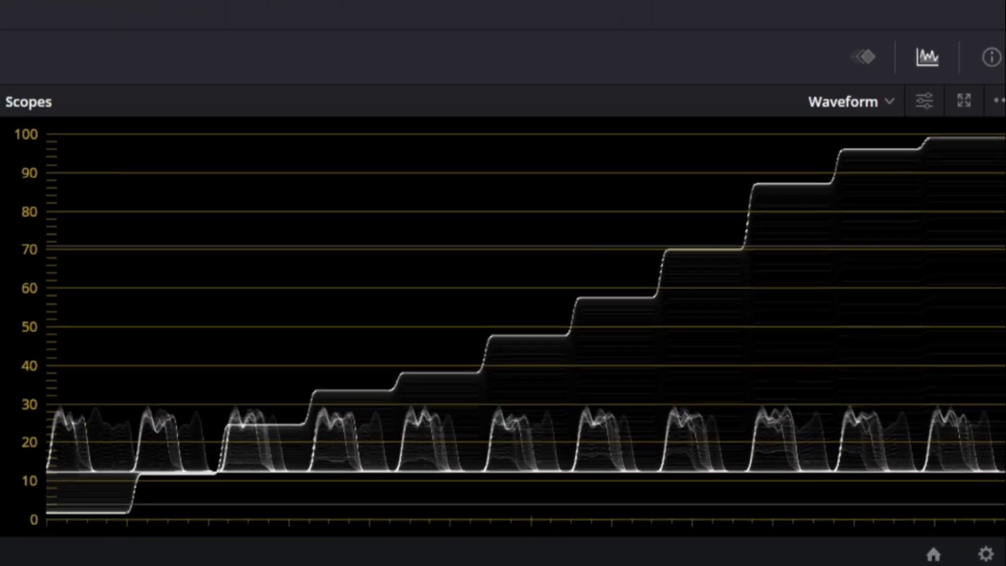
pyautogui.hotkey('ctrl', 'd')
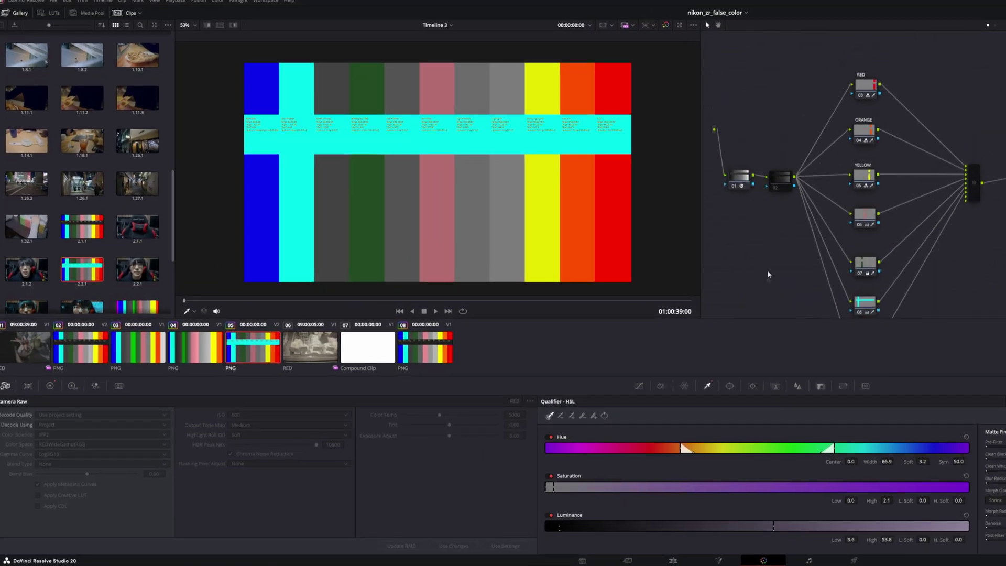
pyautogui.click(740, 186)
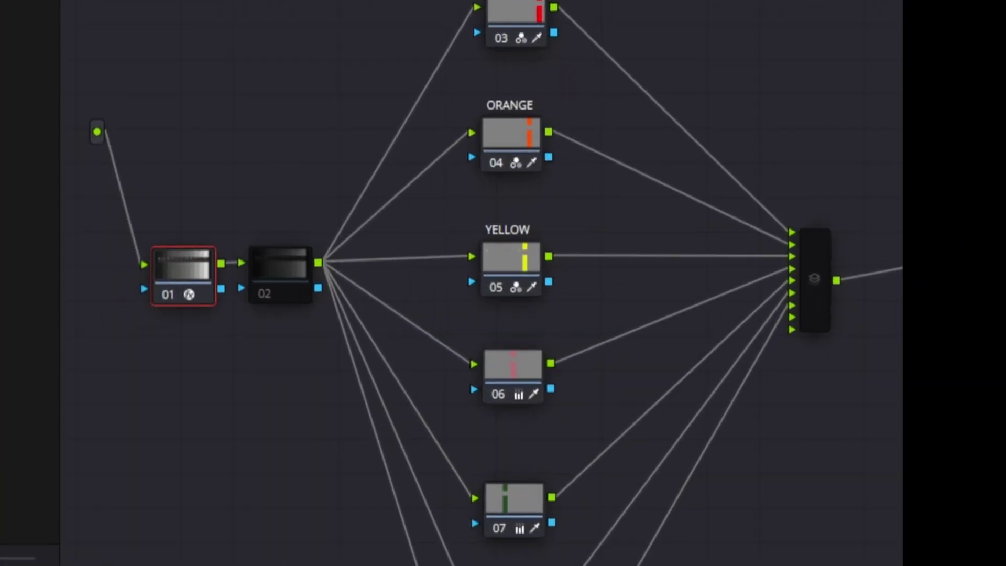